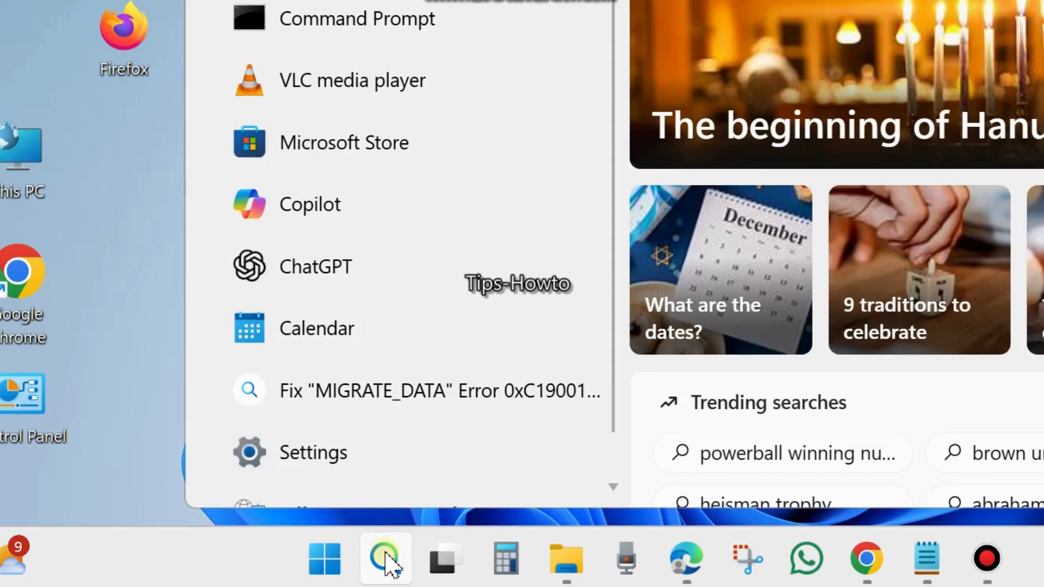
# - Search Windows for "task sched" and open Task Scheduler
pyautogui.write('taskk')
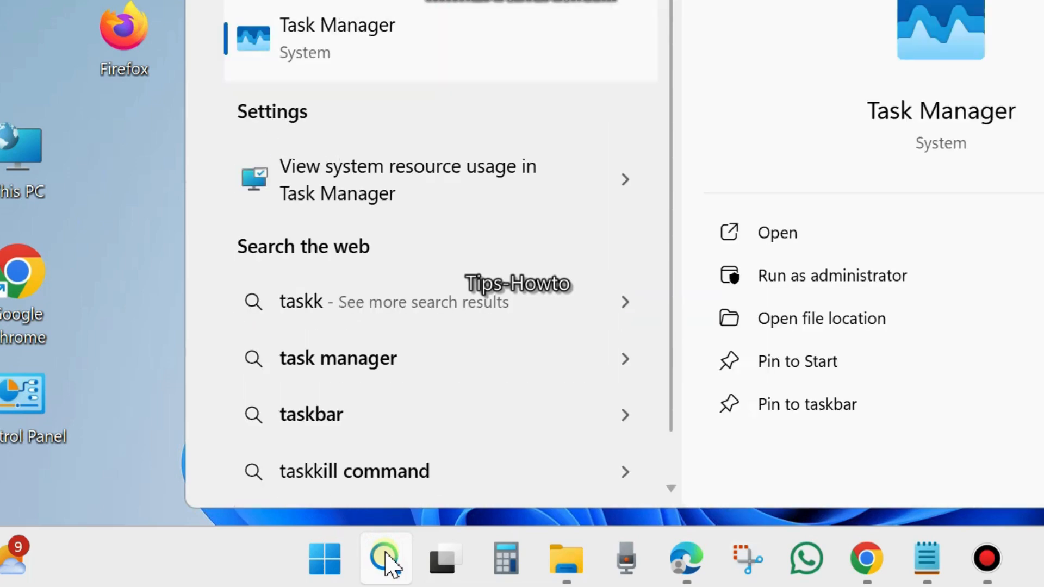
pyautogui.write(' sched')
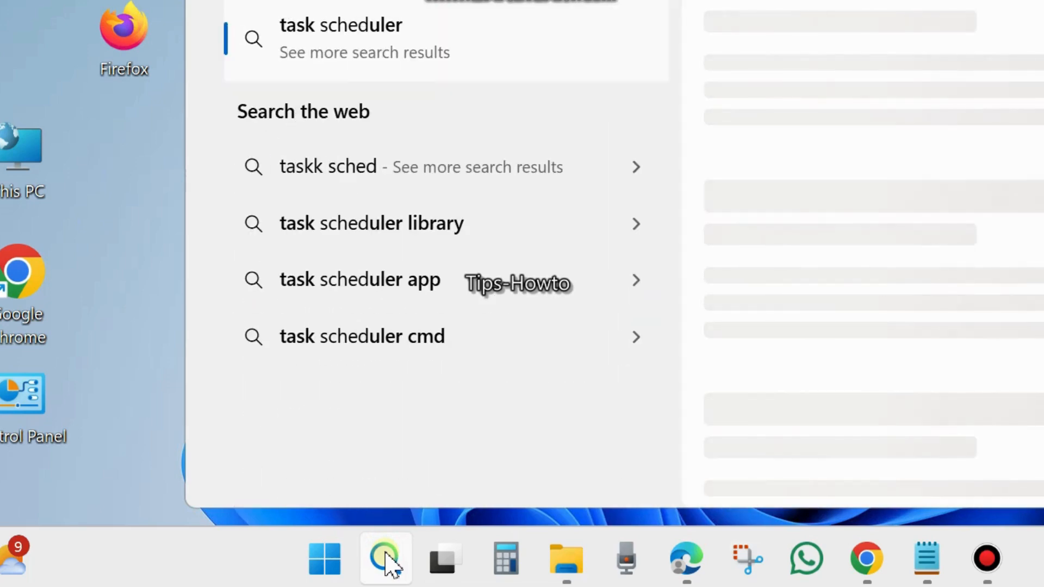
pyautogui.press('BackSpace')
pyautogui.press('BackSpace')
pyautogui.press('BackSpace')
pyautogui.press('BackSpace')
pyautogui.press('BackSpace')
pyautogui.press('BackSpace')
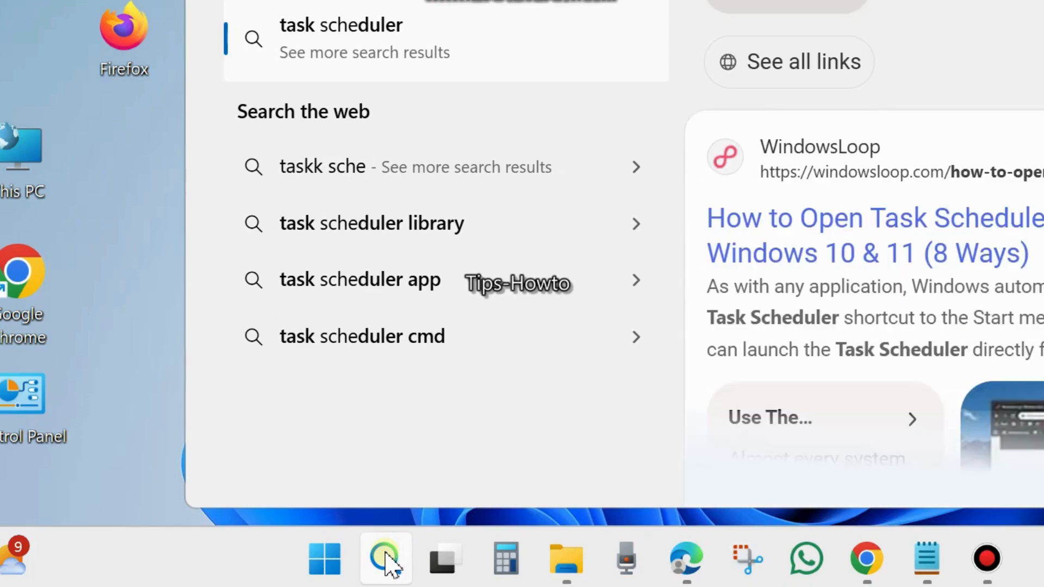
pyautogui.press('BackSpace')
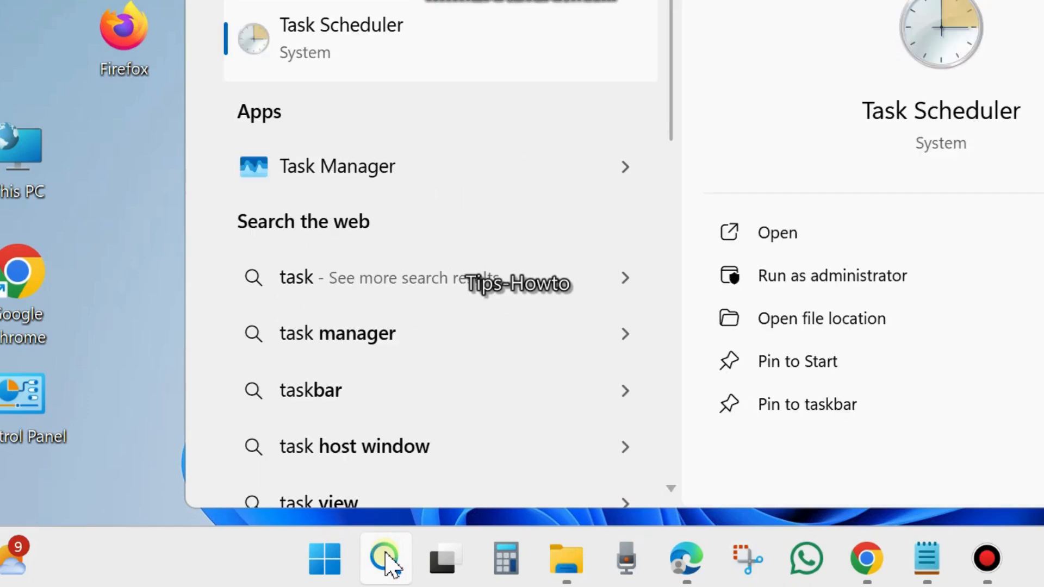
pyautogui.write('sched')
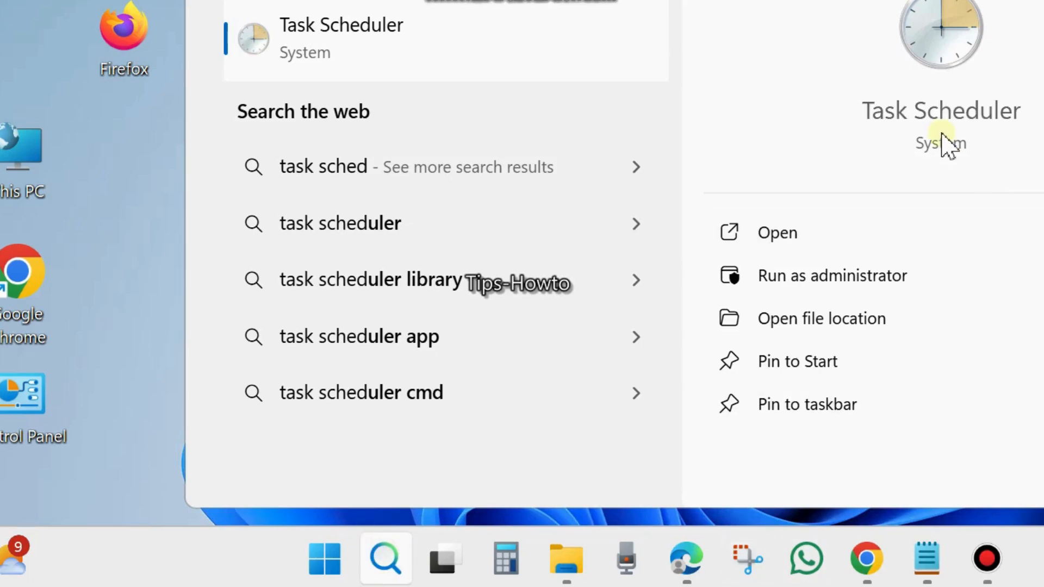
pyautogui.click(788, 243)
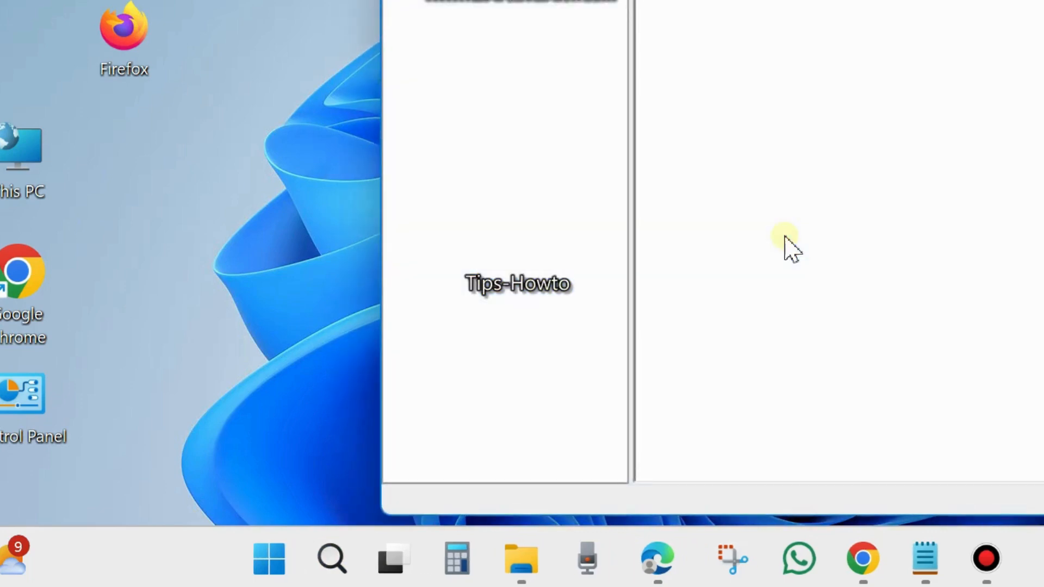
pyautogui.moveTo(1021, 0); pyautogui.dragTo(643, 36)
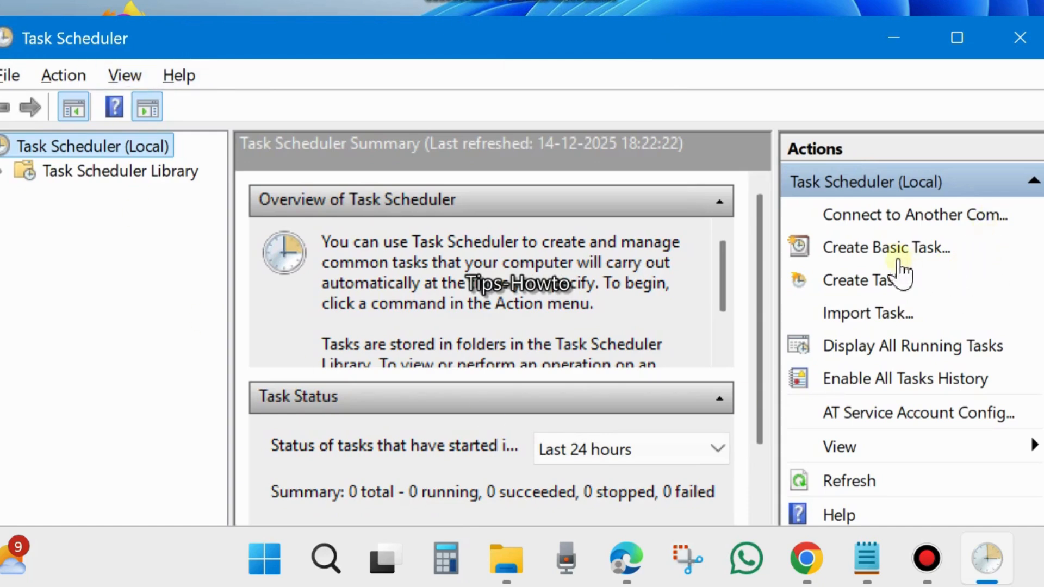
# - Start creating a basic task and enter "automatic disc cleanup" as its name
pyautogui.click(856, 251)
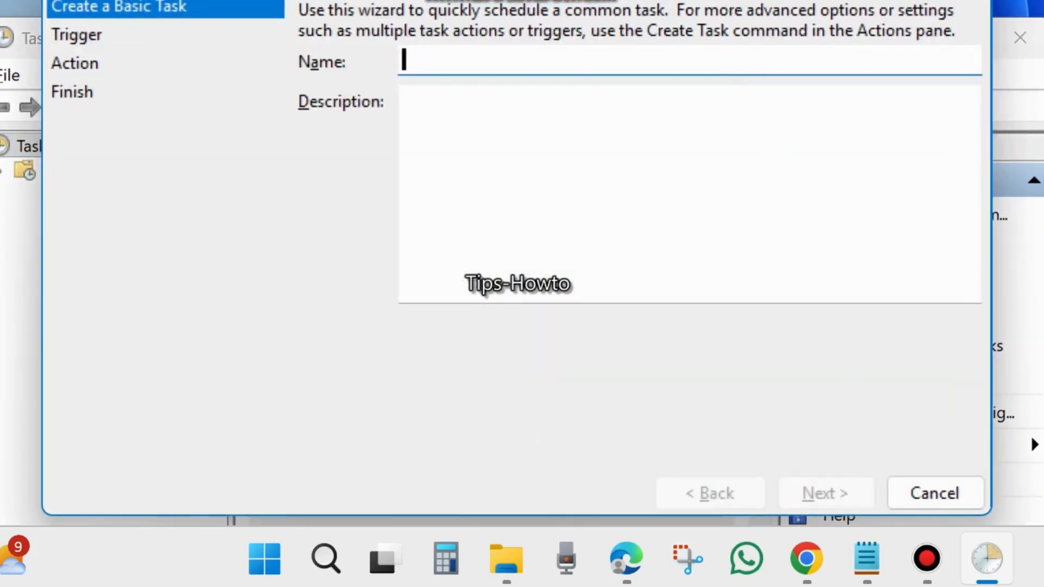
pyautogui.moveTo(653, 0); pyautogui.dragTo(651, 32)
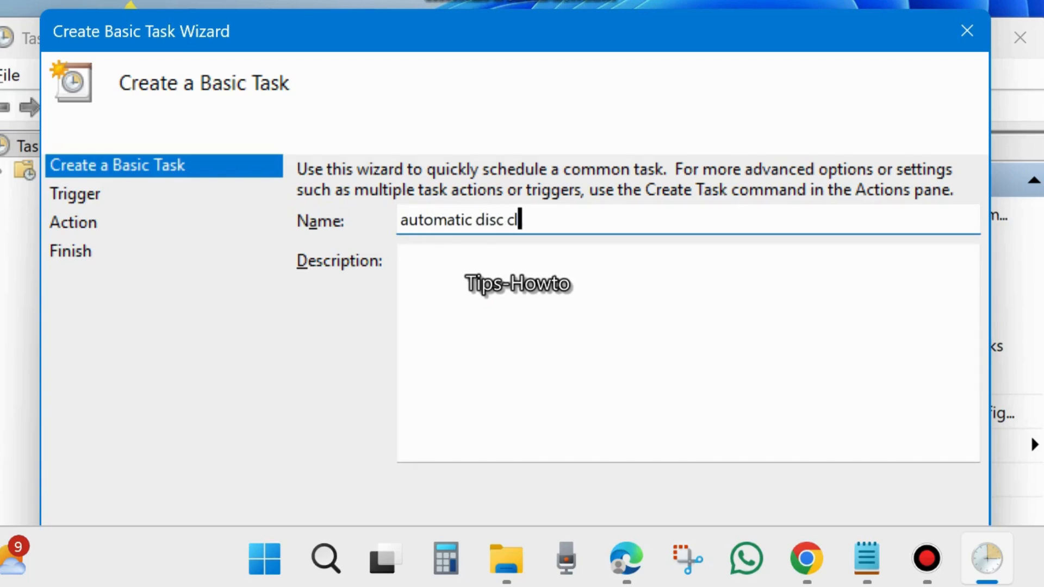
pyautogui.write('anup')
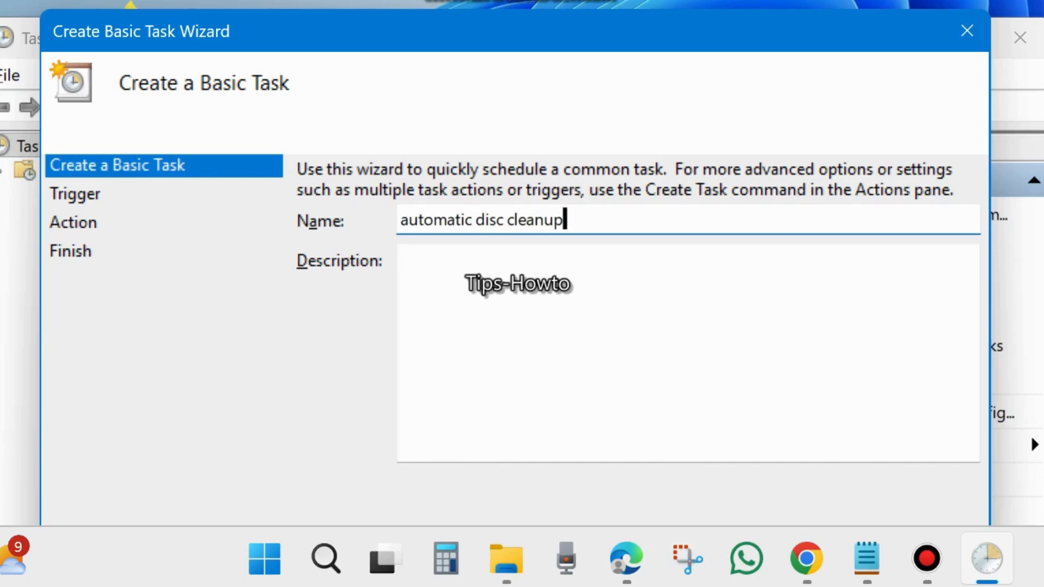
# - Copy the task's name into its description so that it reads "automatic disc cleanup"
pyautogui.click(465, 266)
pyautogui.click(465, 265)
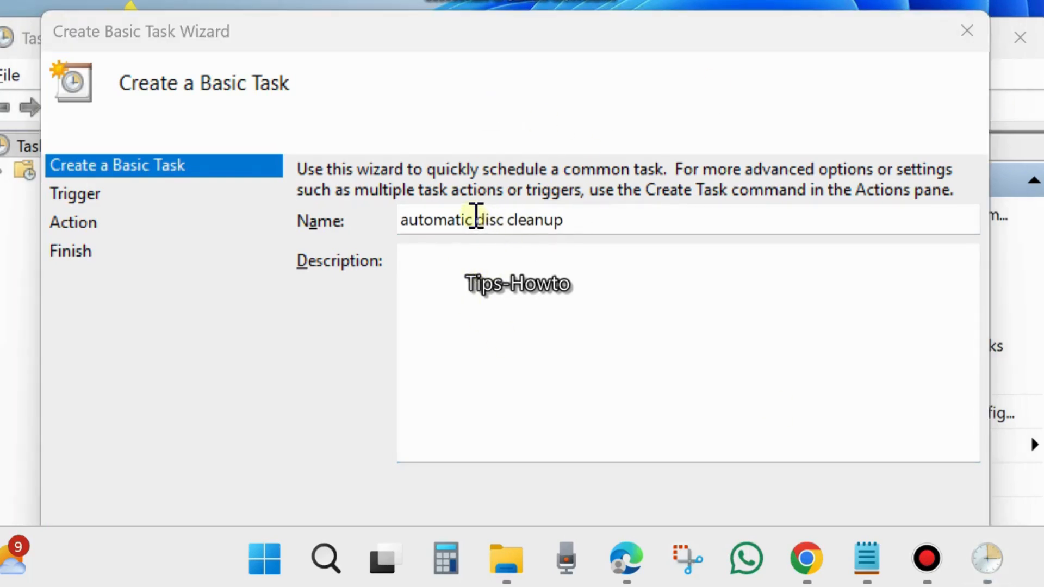
pyautogui.moveTo(589, 220); pyautogui.dragTo(315, 207)
pyautogui.hotkey('ctrl', 'c')
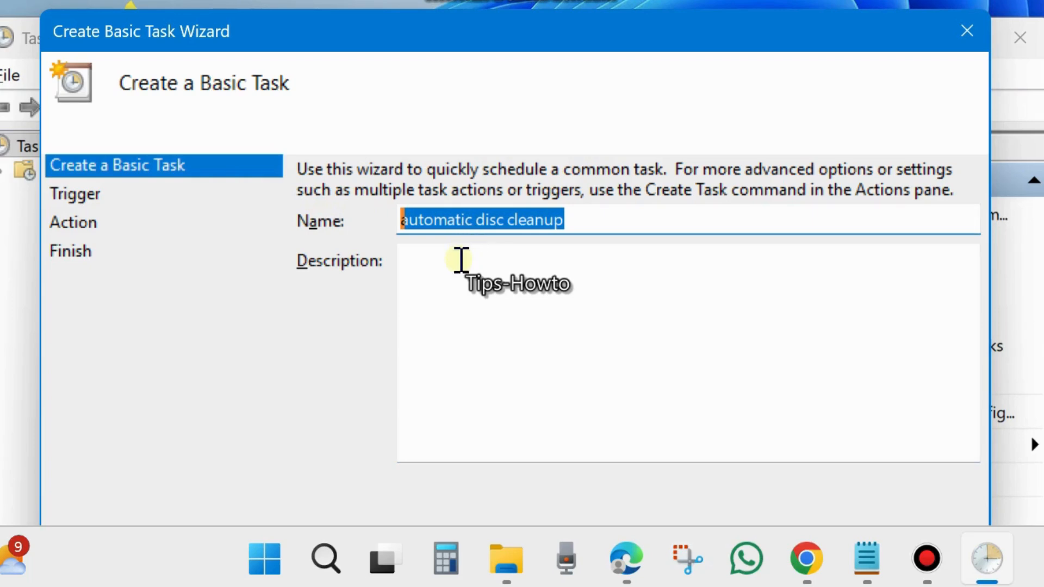
pyautogui.click(465, 277)
pyautogui.hotkey('ctrl', 'v')
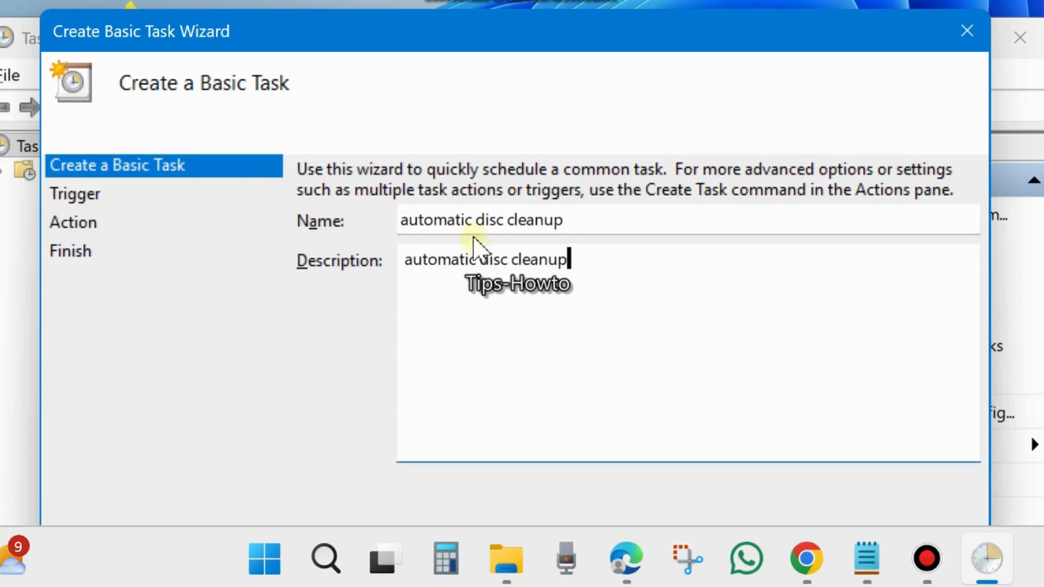
# - Shorten the task's name to "disc cleanup" and continue to the trigger settings
pyautogui.click(476, 219)
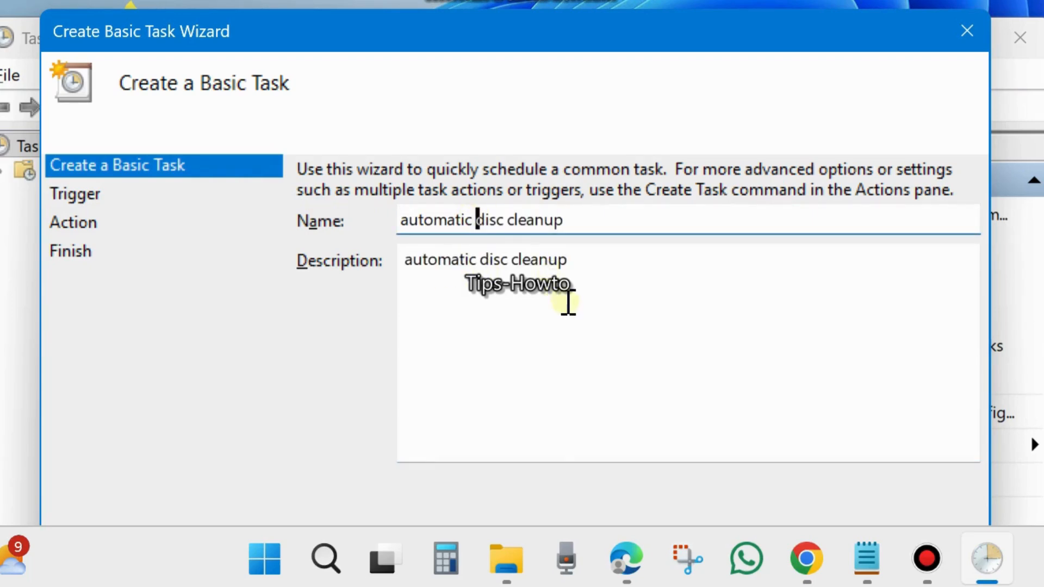
pyautogui.press('BackSpace')
pyautogui.press('BackSpace')
pyautogui.press('BackSpace')
pyautogui.press('BackSpace')
pyautogui.press('BackSpace')
pyautogui.press('BackSpace')
pyautogui.press('BackSpace')
pyautogui.press('BackSpace')
pyautogui.press('BackSpace')
pyautogui.press('BackSpace')
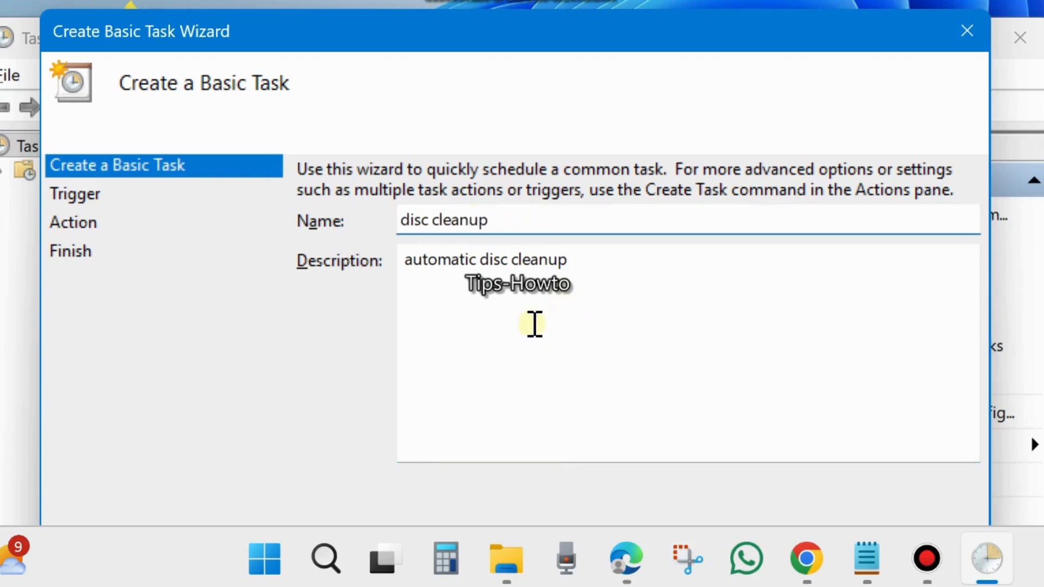
pyautogui.click(596, 255)
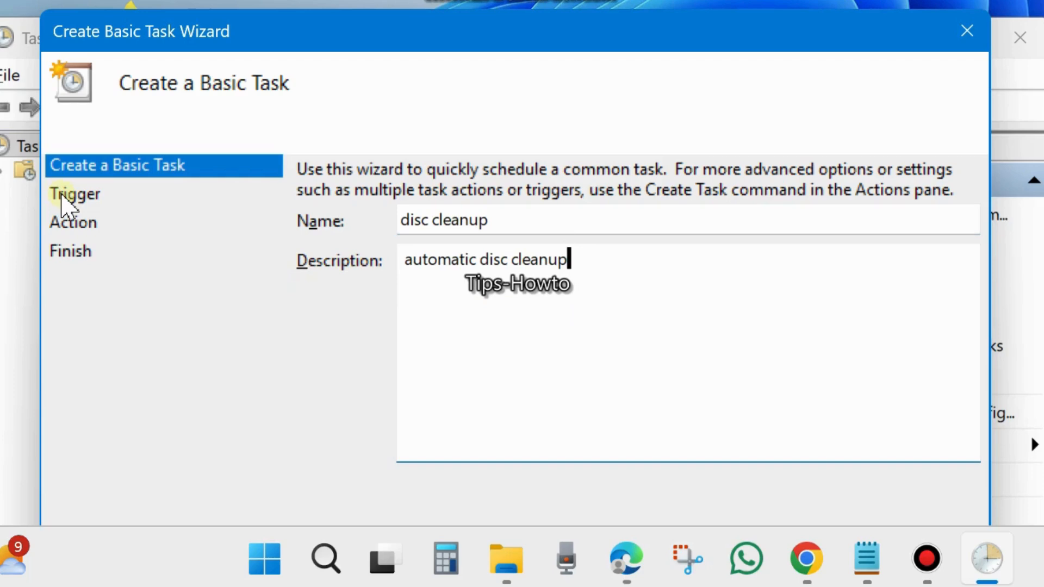
pyautogui.moveTo(637, 31); pyautogui.dragTo(638, 0)
pyautogui.click(827, 482)
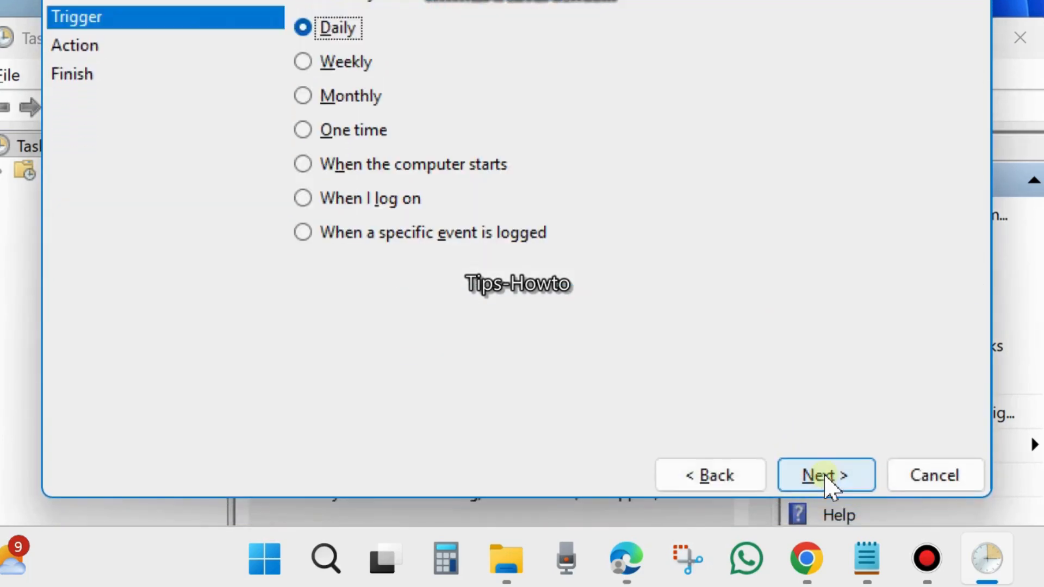
# - Choose Monthly as the task's trigger and continue to the monthly schedule settings
pyautogui.moveTo(638, 0); pyautogui.dragTo(569, 59)
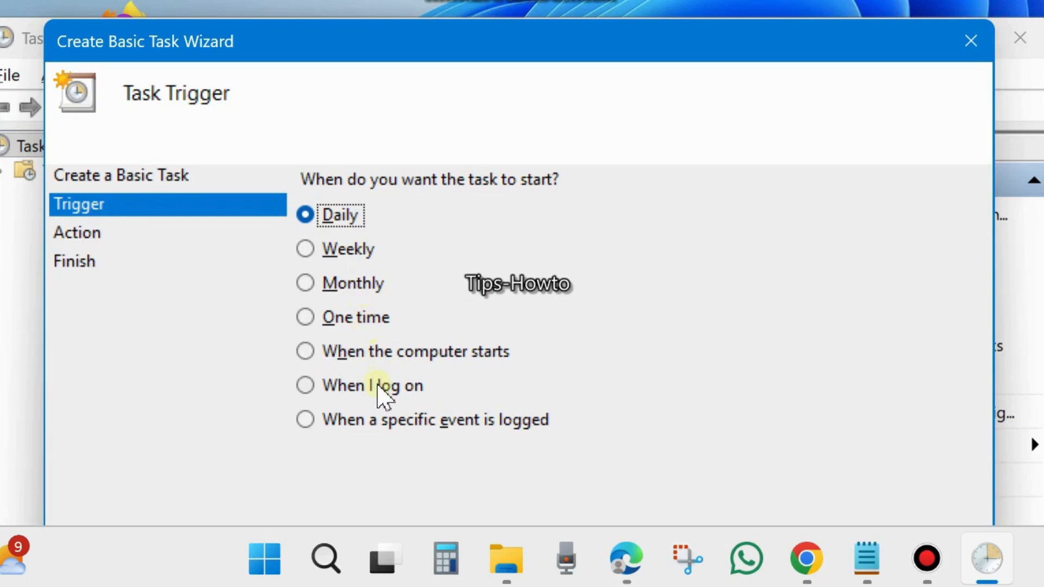
pyautogui.click(305, 284)
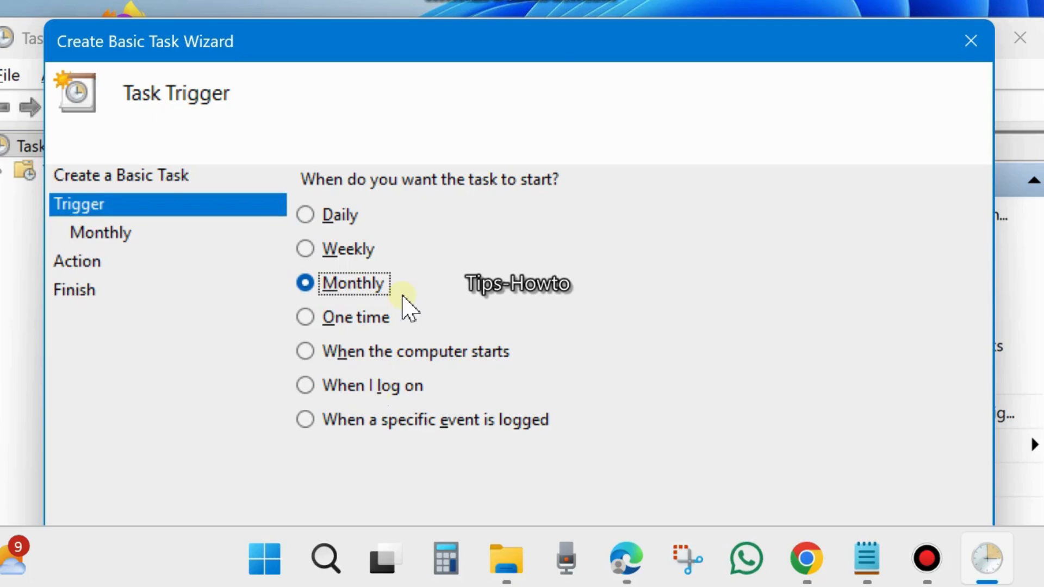
pyautogui.moveTo(536, 49); pyautogui.dragTo(548, 1)
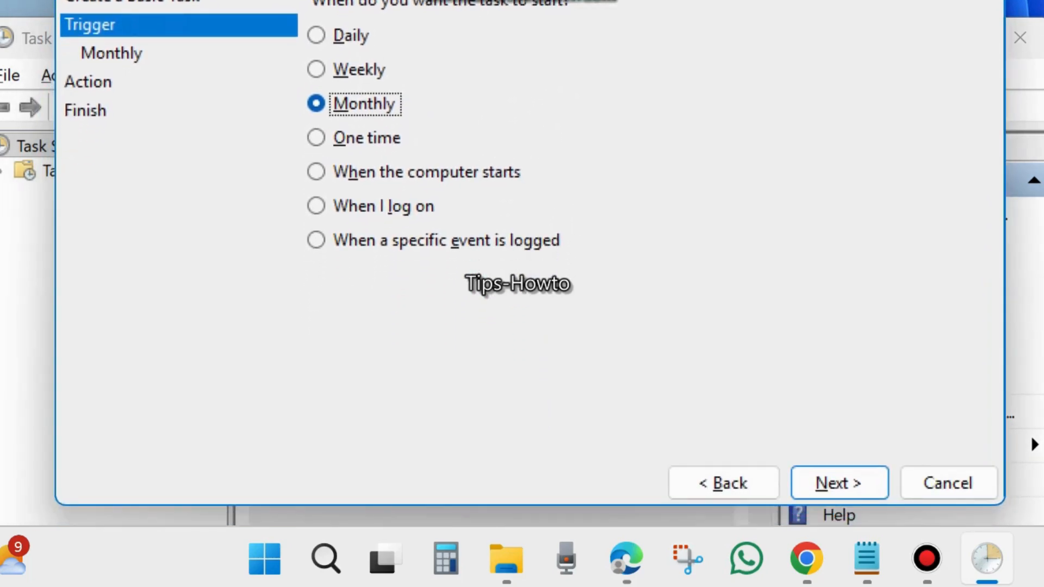
pyautogui.click(316, 141)
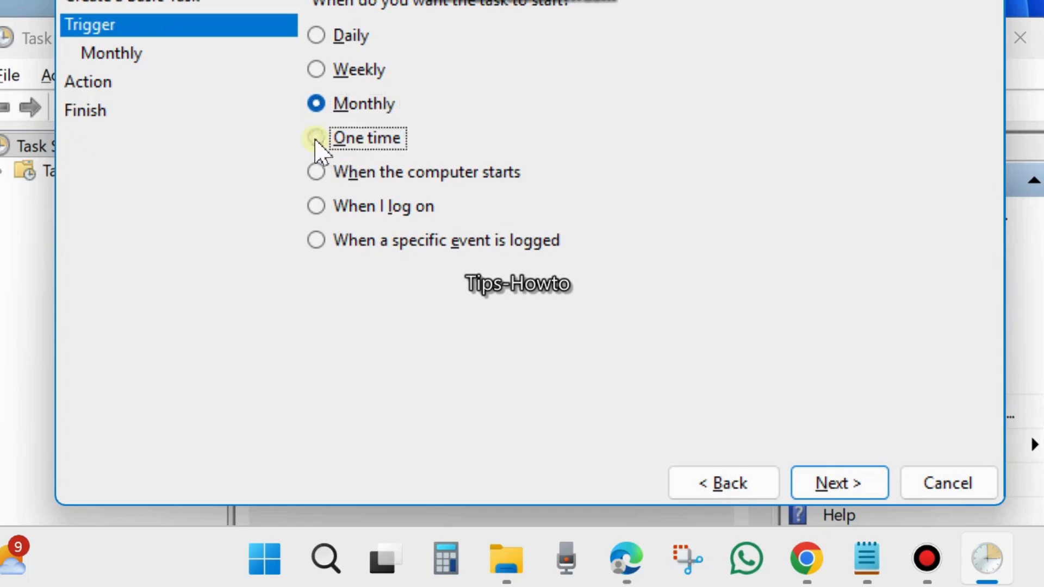
pyautogui.click(318, 105)
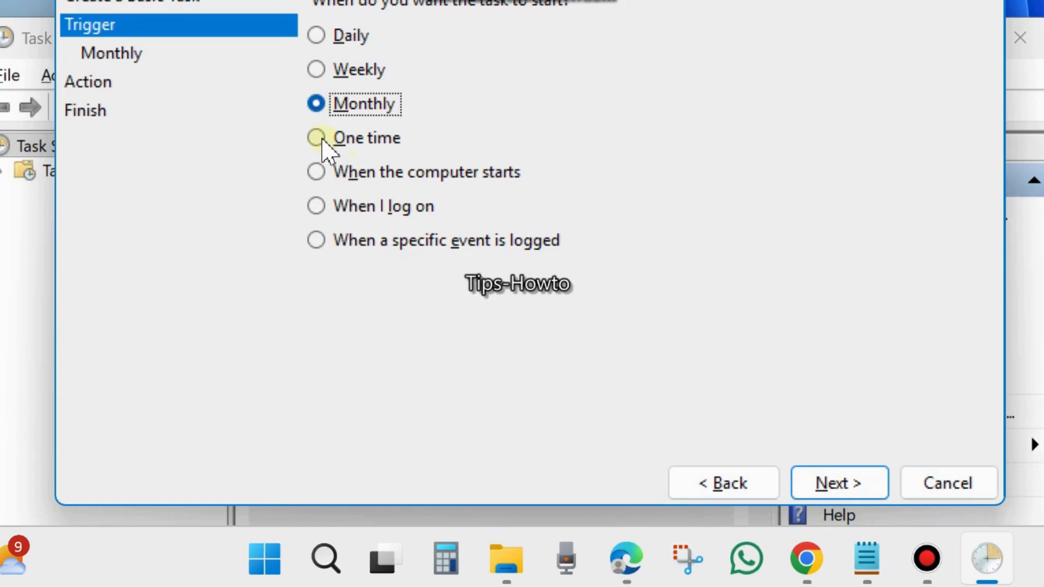
pyautogui.click(832, 486)
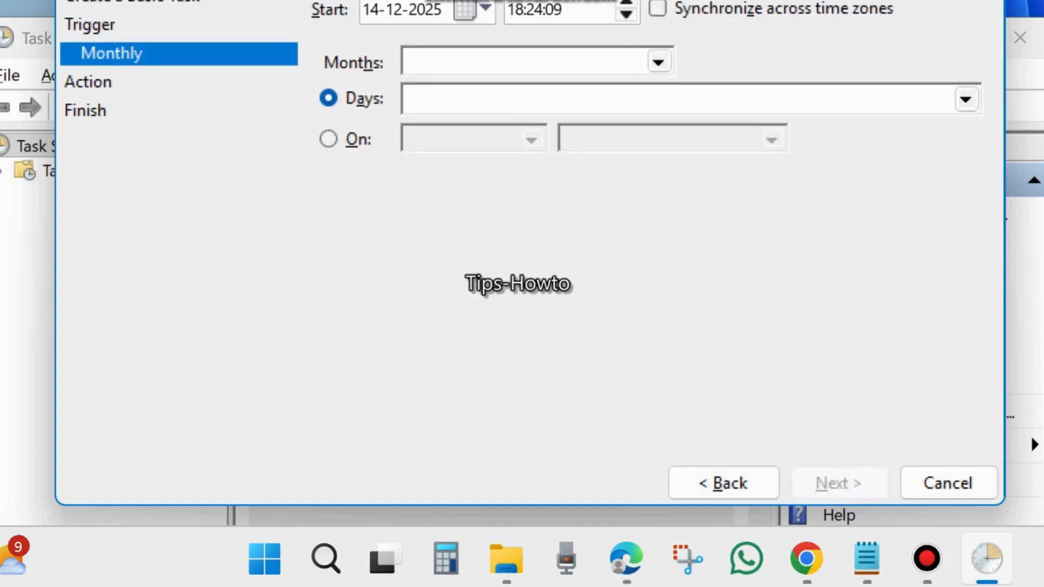
# - Set the start date of the monthly schedule to 01-01-2026
pyautogui.moveTo(565, 0); pyautogui.dragTo(559, 19)
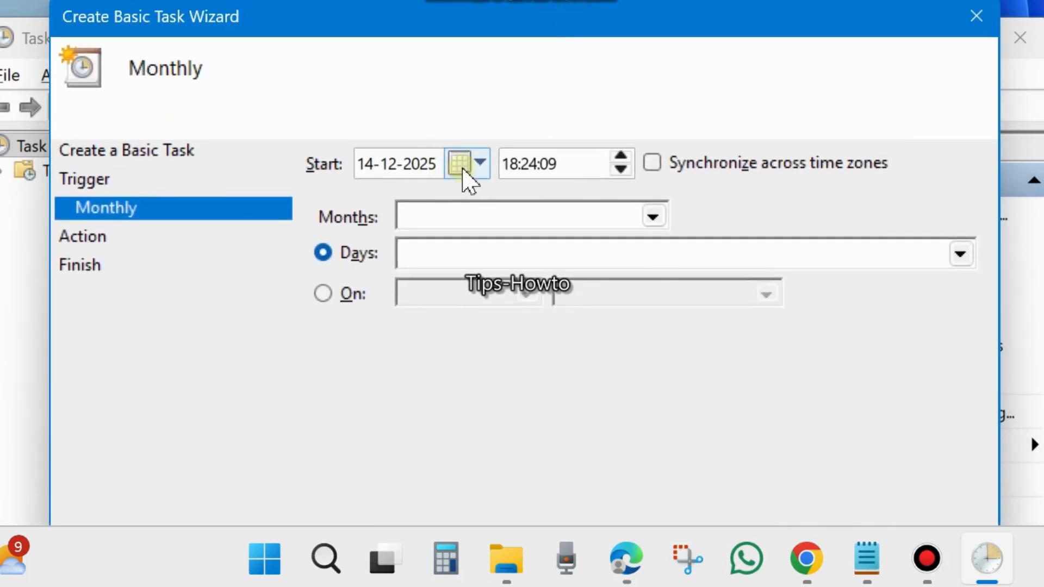
pyautogui.click(480, 163)
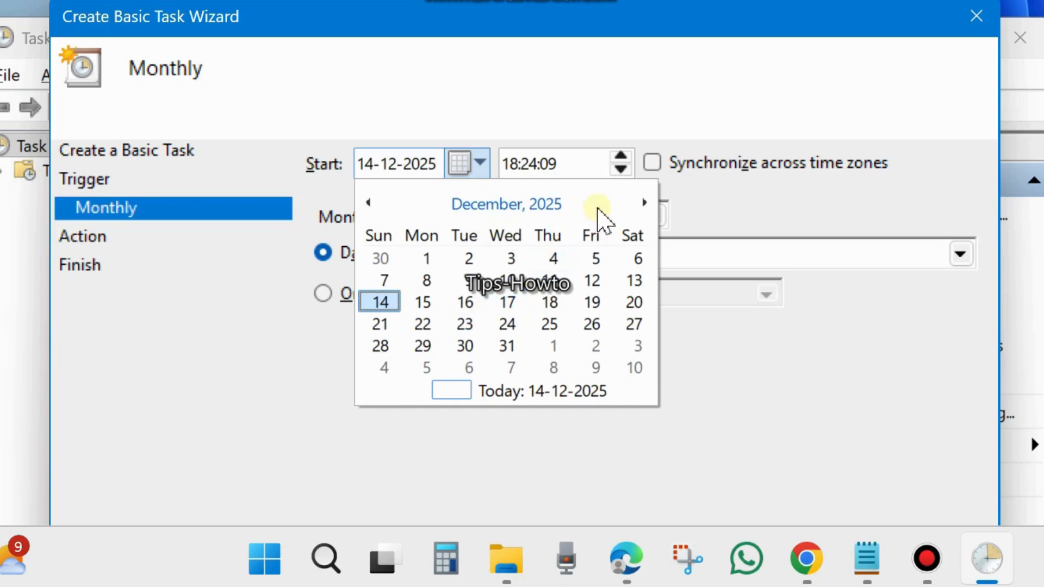
pyautogui.click(643, 203)
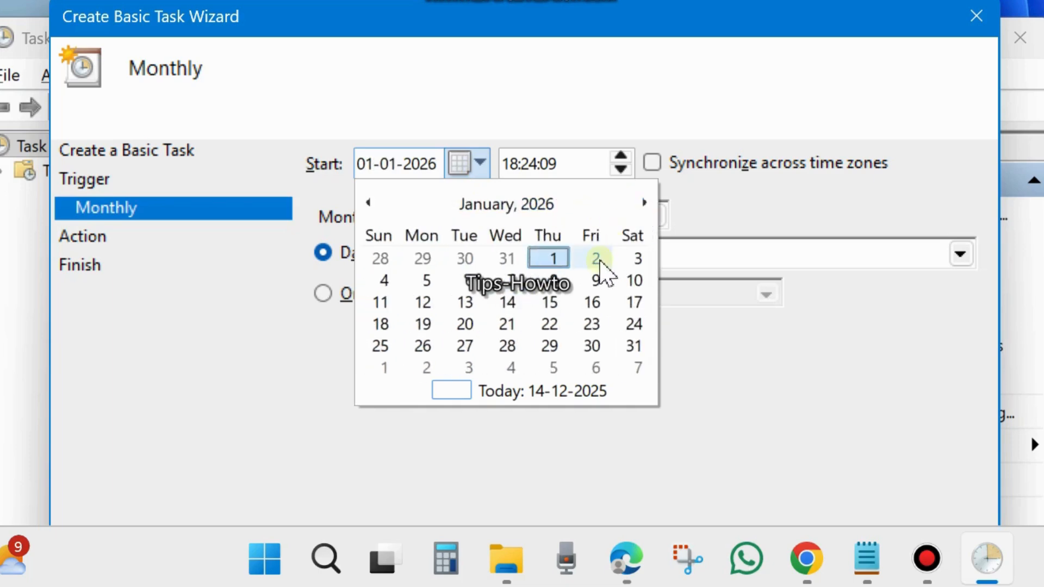
pyautogui.click(551, 259)
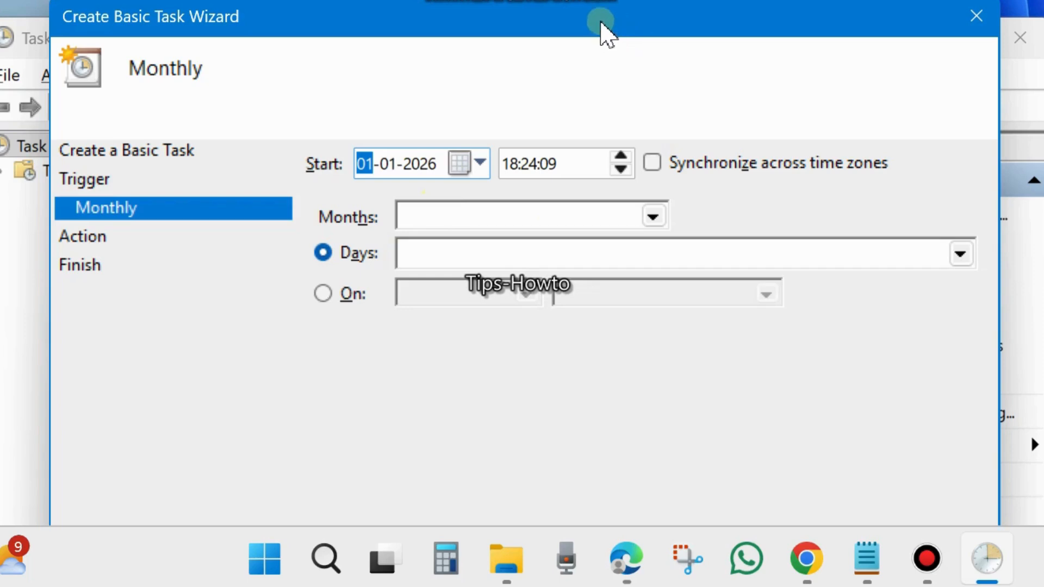
# - Select January as the month in which the task runs
pyautogui.moveTo(602, 31); pyautogui.dragTo(611, 51)
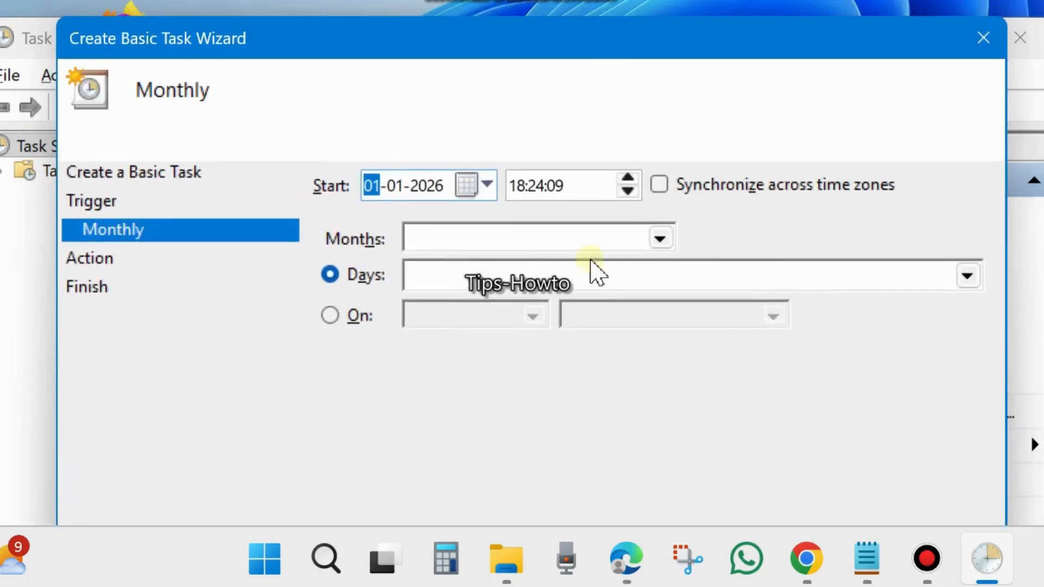
pyautogui.click(660, 238)
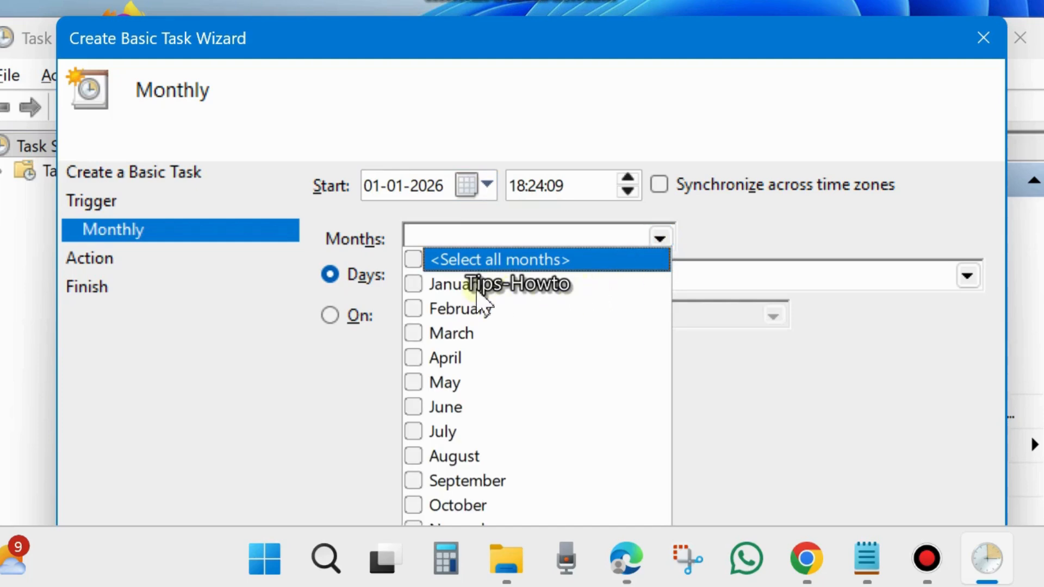
pyautogui.click(449, 288)
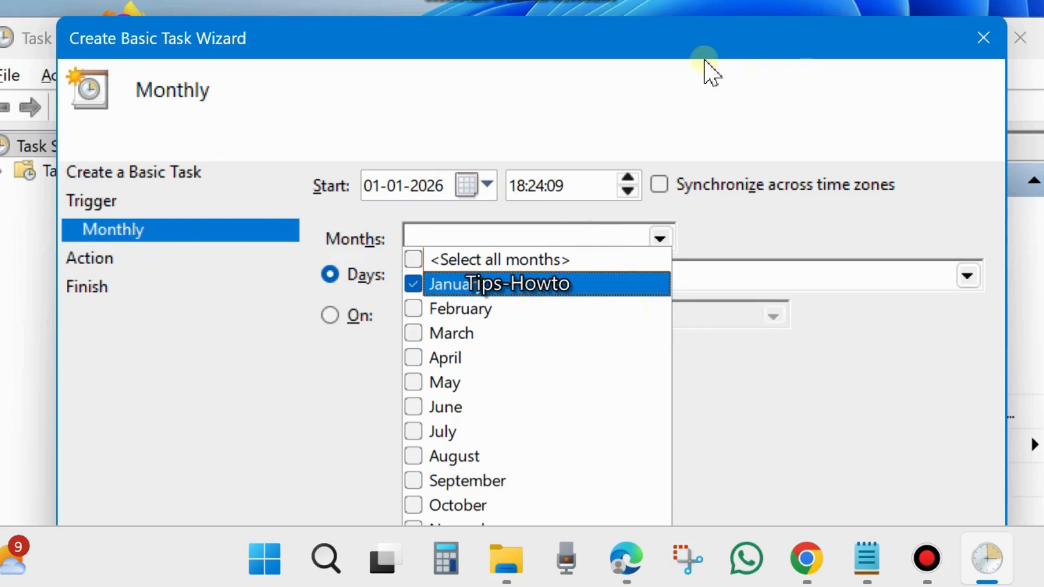
pyautogui.moveTo(687, 32); pyautogui.dragTo(700, 0)
pyautogui.click(582, 198)
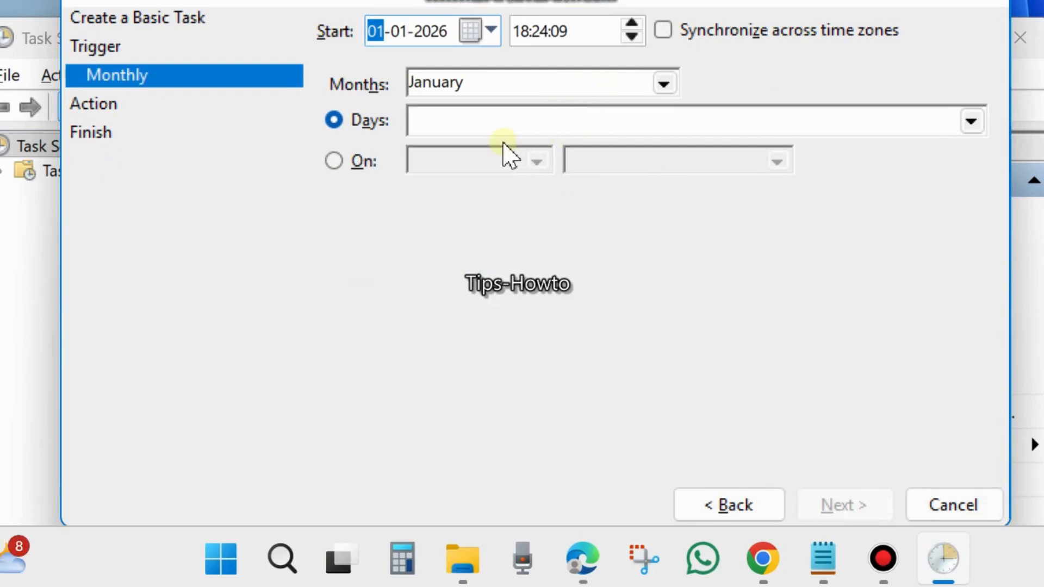
# - Select day 1 as the day of the month on which the task runs
pyautogui.click(473, 121)
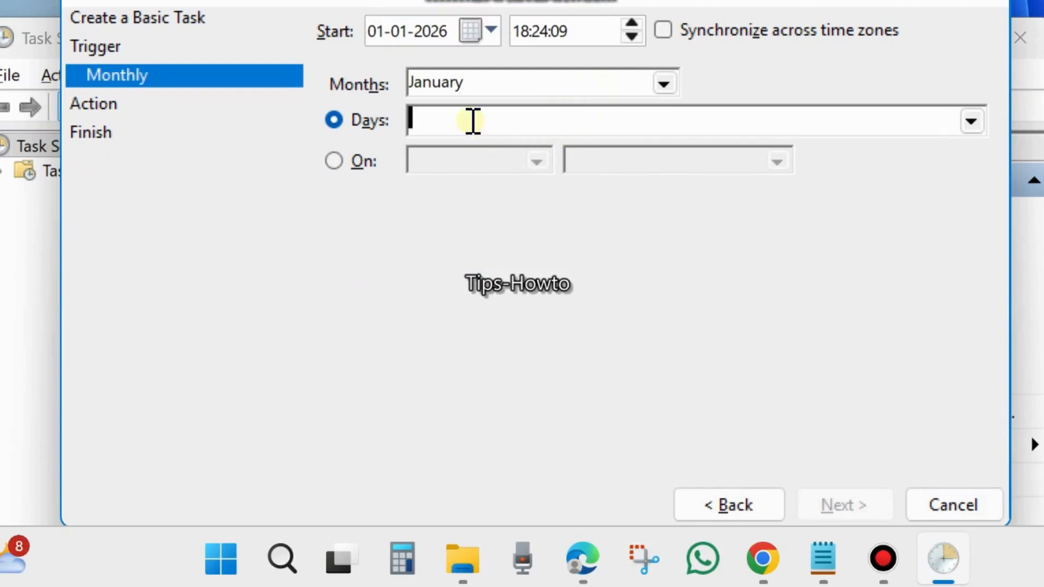
pyautogui.click(971, 122)
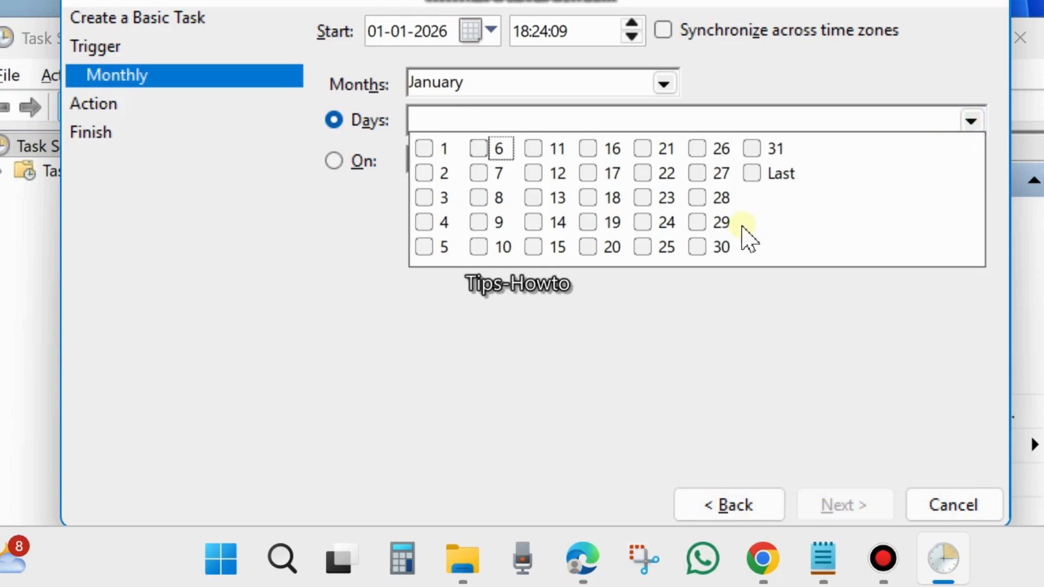
pyautogui.click(424, 148)
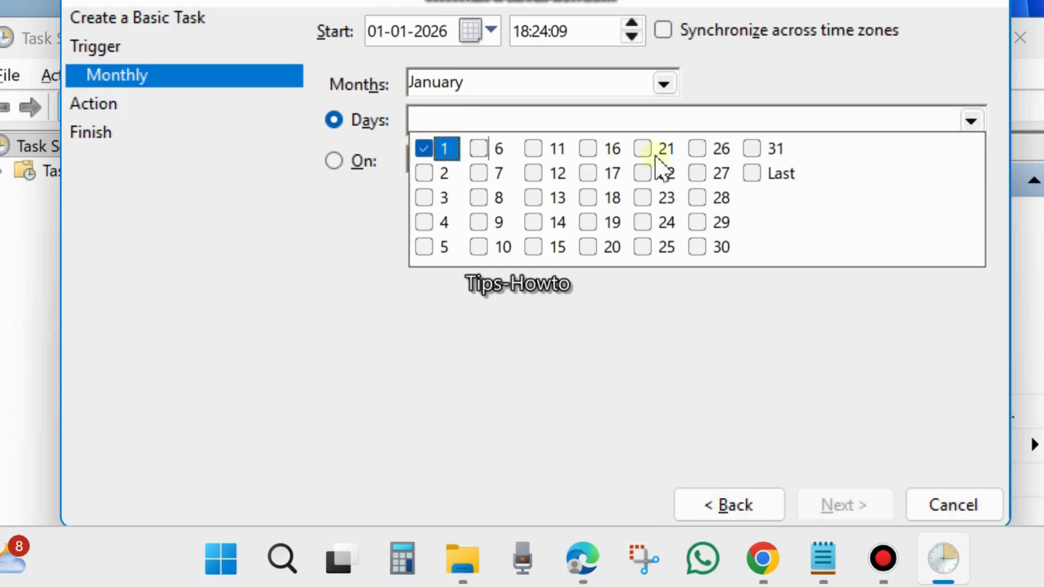
pyautogui.click(972, 121)
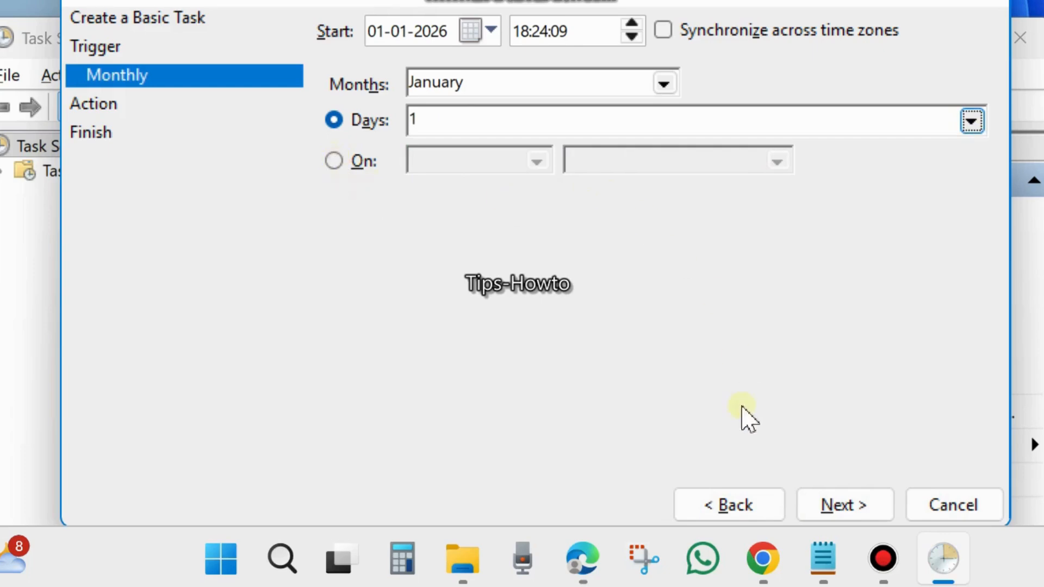
# - Keep Start a program as the task's action and set the program to run to cleanmgr.exe
pyautogui.click(859, 506)
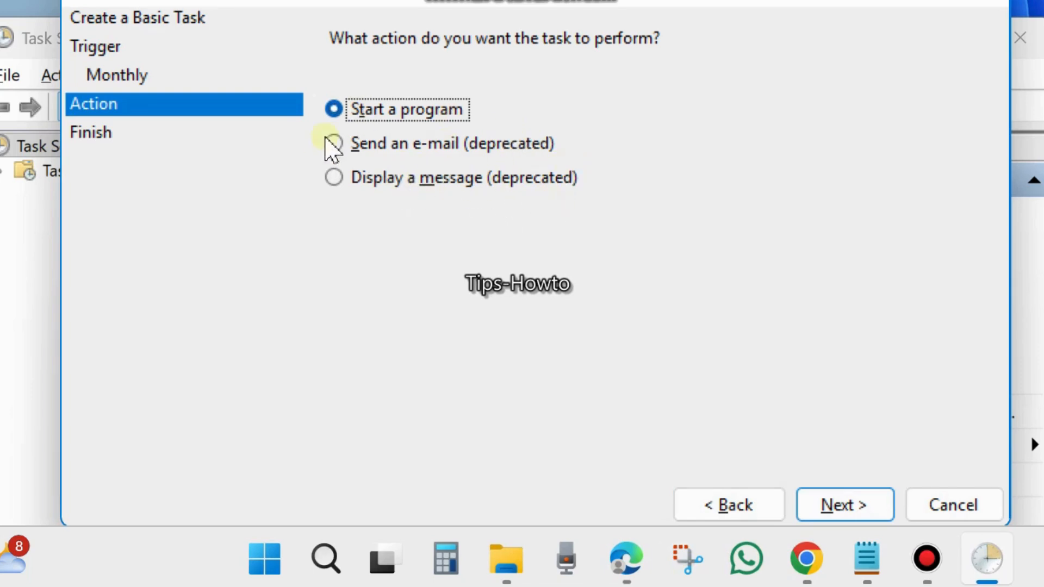
pyautogui.click(845, 511)
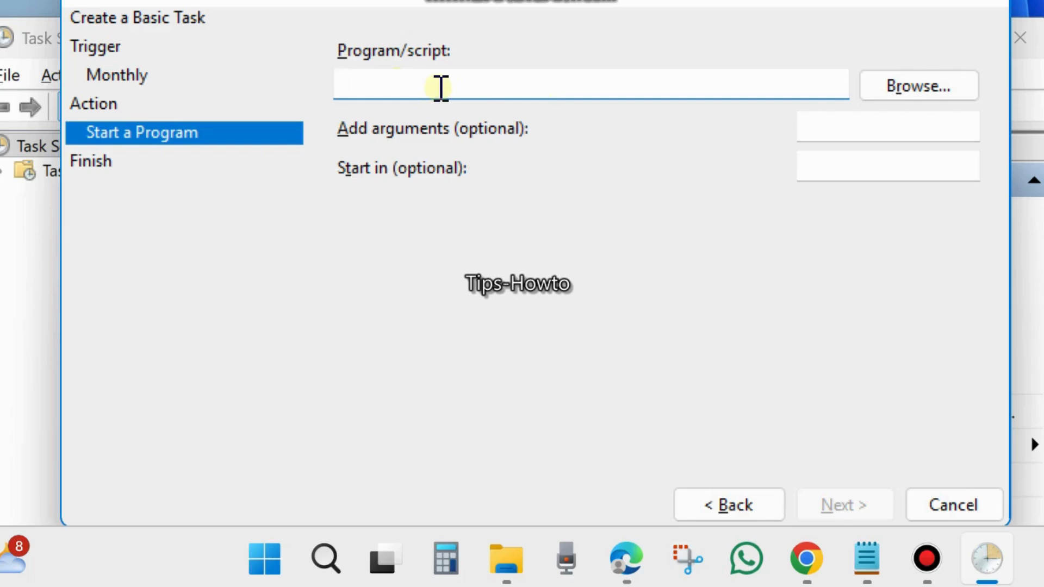
pyautogui.write('cleanmgr.exe')
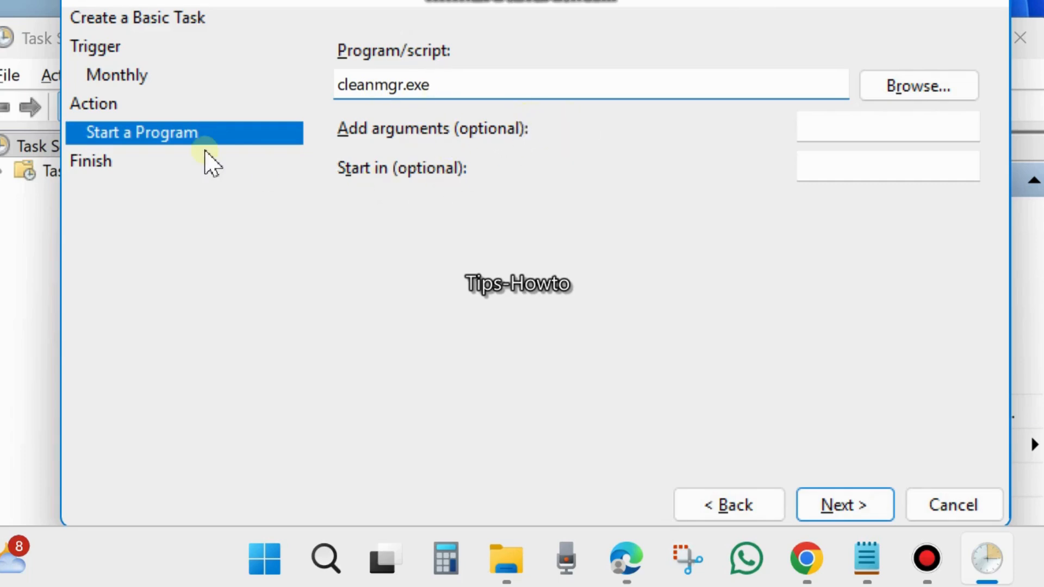
# - Continue to the task summary and finish the wizard to create the disc cleanup task
pyautogui.click(842, 507)
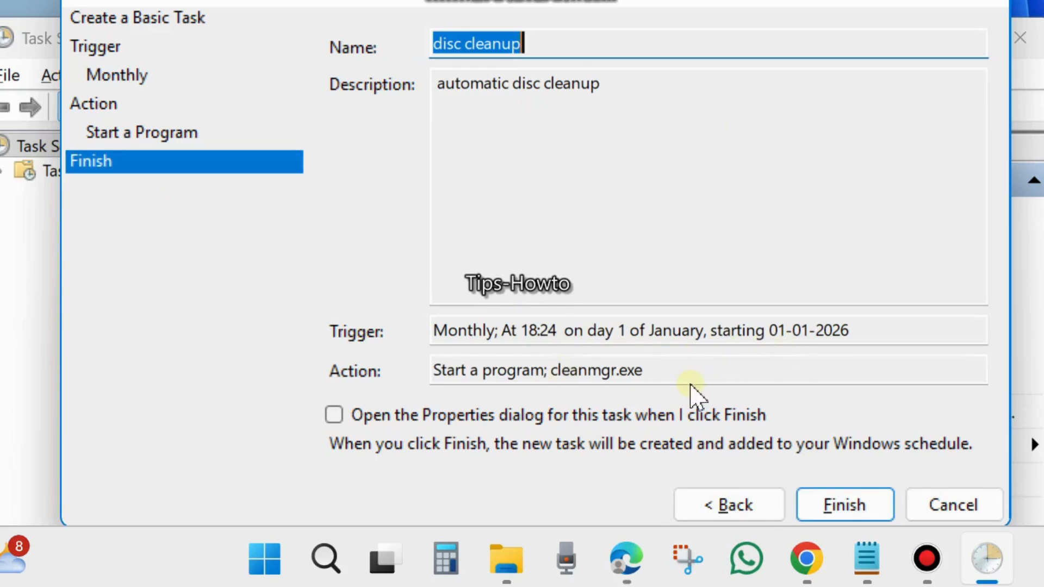
pyautogui.moveTo(652, 1); pyautogui.dragTo(658, 0)
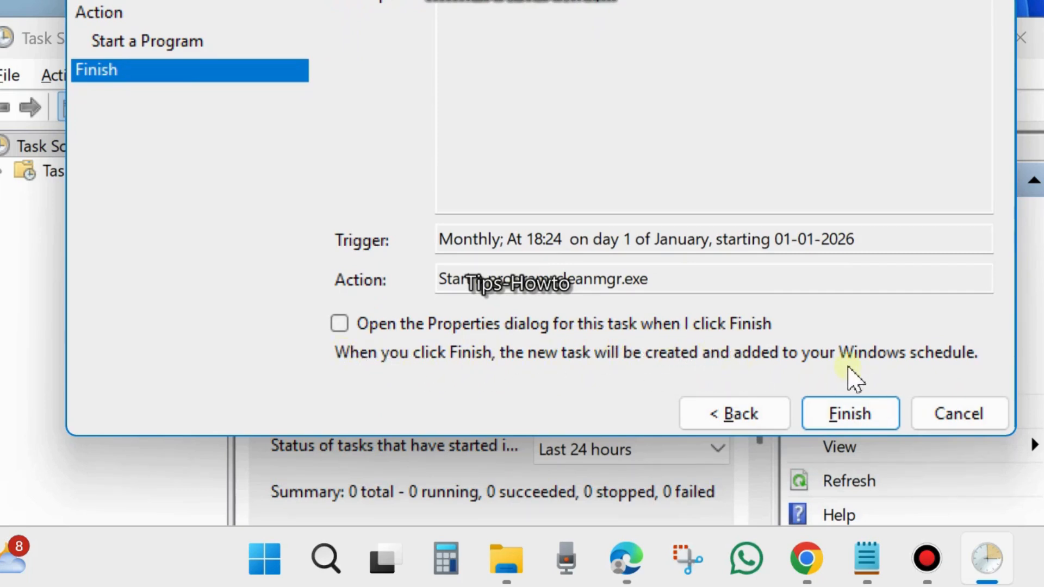
pyautogui.click(851, 415)
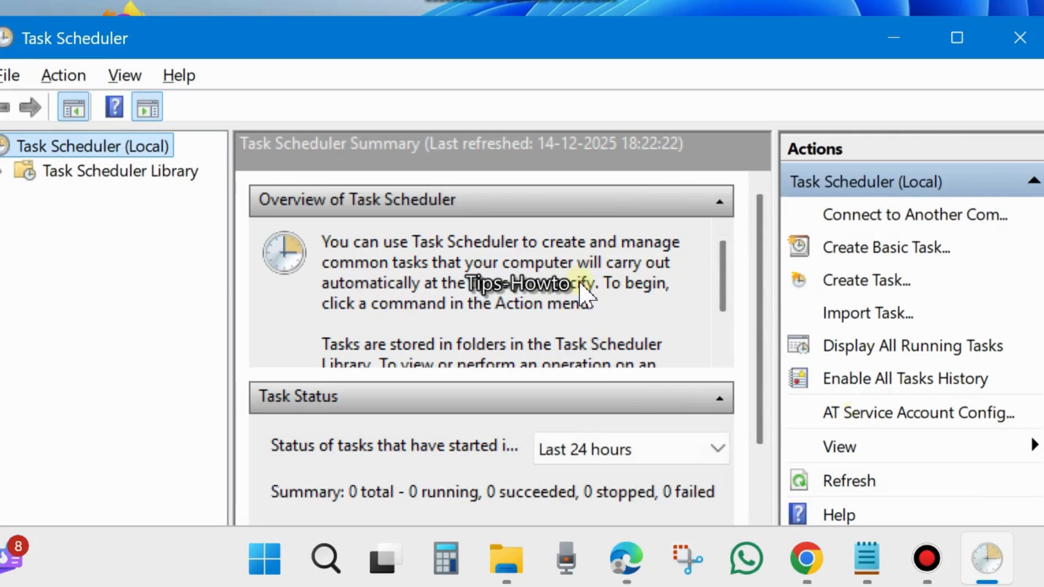
# - Open the Task Scheduler Library and look over the scheduled tasks and the actions available for them
pyautogui.click(93, 177)
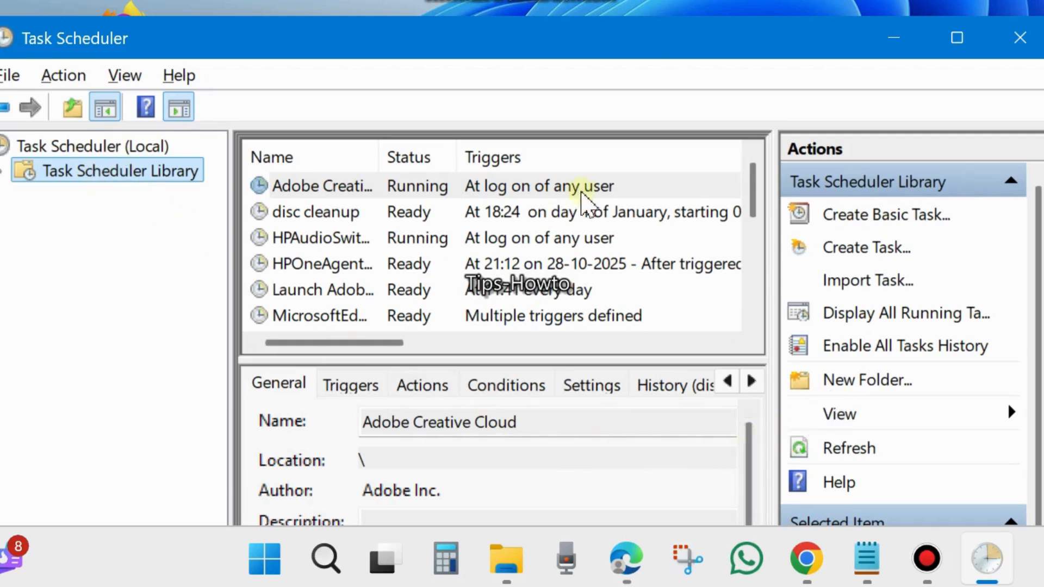
pyautogui.moveTo(651, 45); pyautogui.dragTo(648, 0)
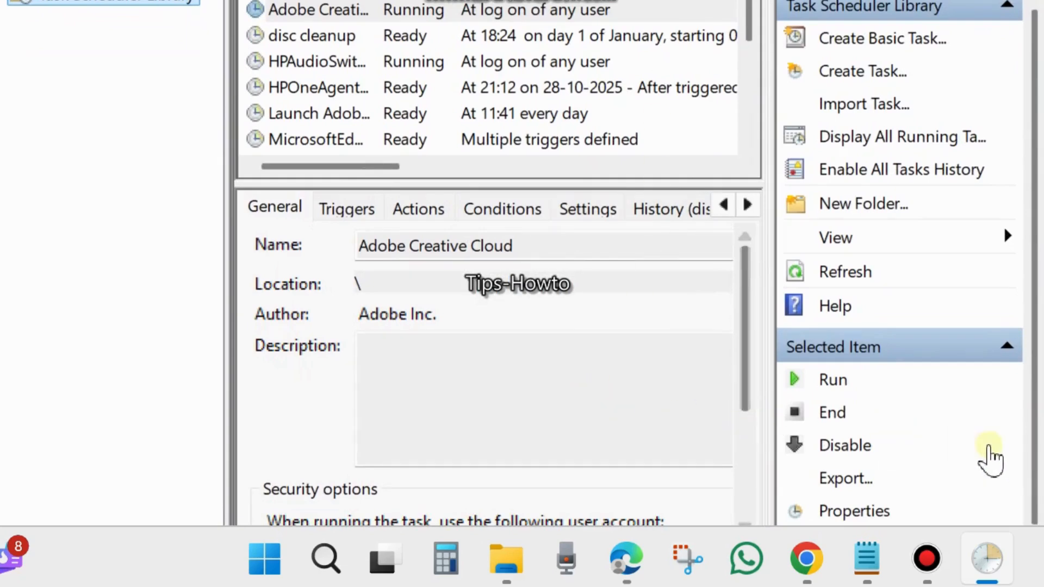
pyautogui.scroll(-1, 944, 417)
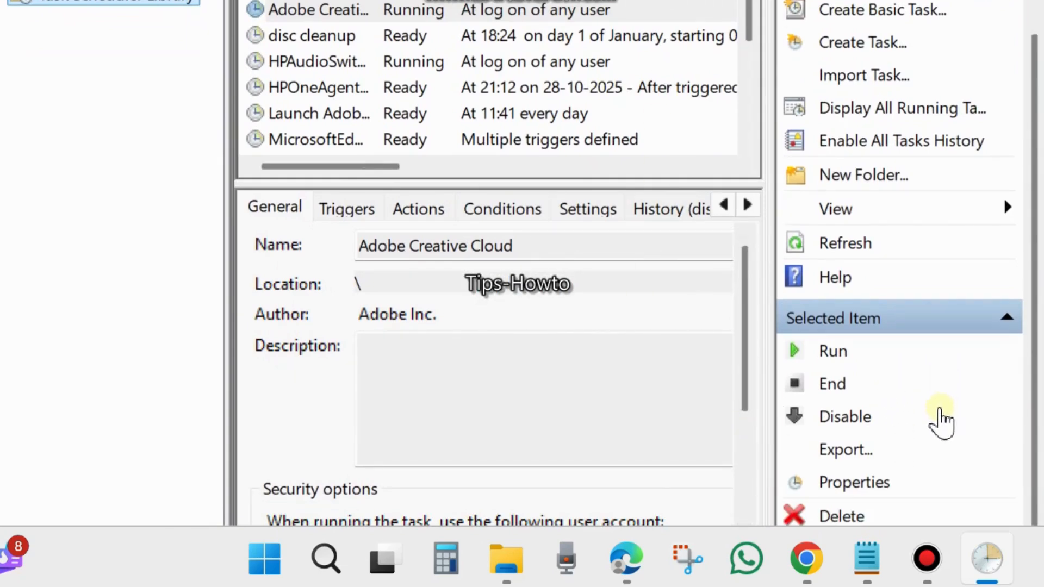
pyautogui.scroll(1, 935, 427)
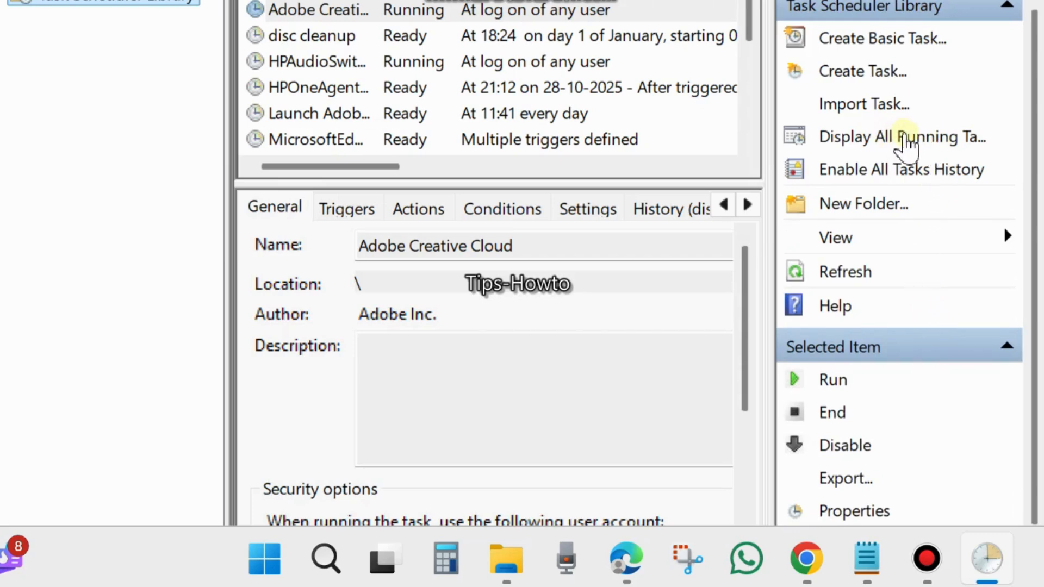
# - Display and refresh the list of all running tasks, and dismiss the list and the Task Scheduler window when done
pyautogui.click(905, 140)
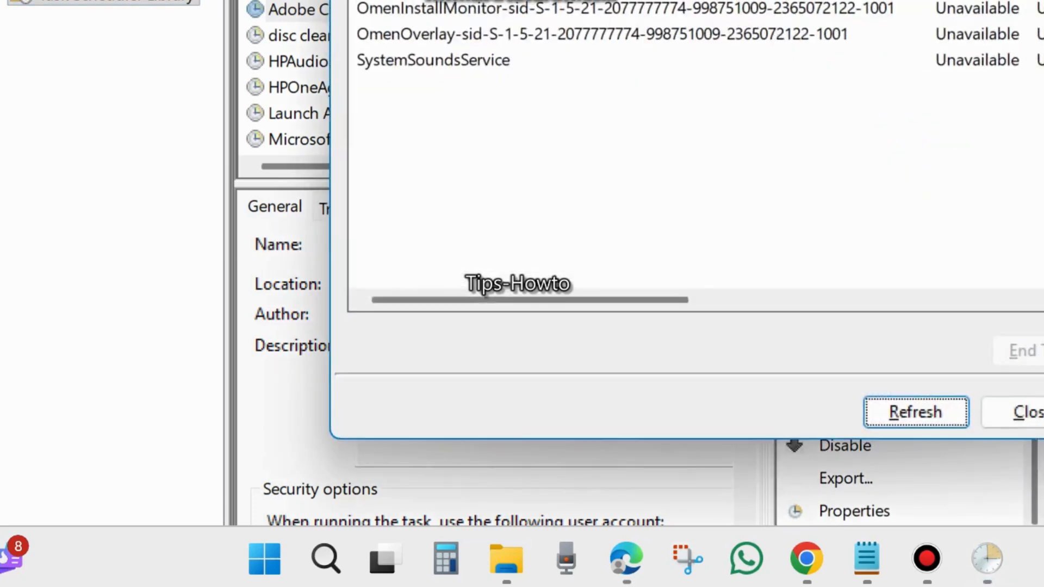
pyautogui.moveTo(770, 0); pyautogui.dragTo(623, 38)
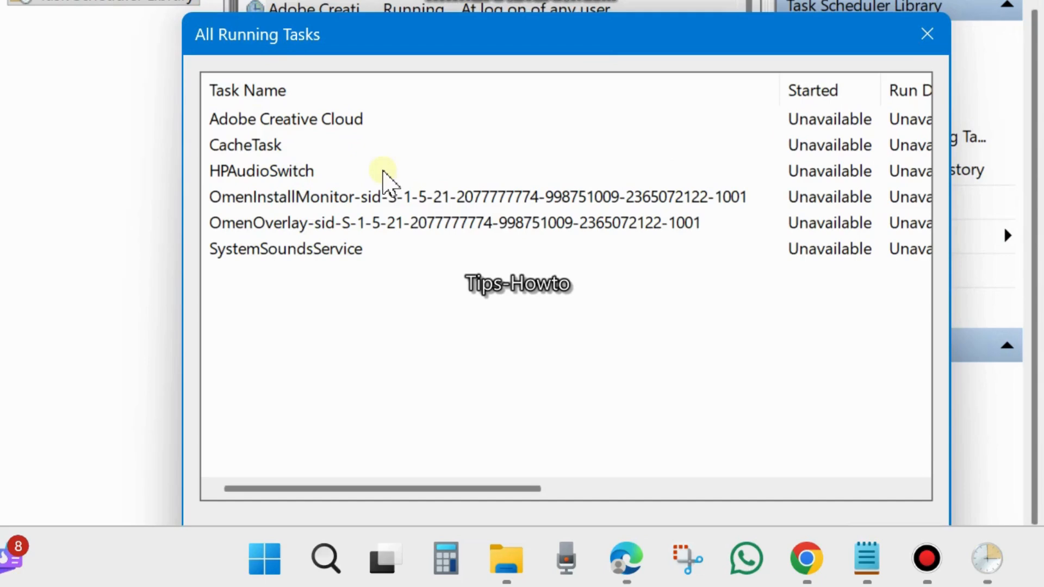
pyautogui.moveTo(729, 40); pyautogui.dragTo(726, 0)
pyautogui.click(771, 449)
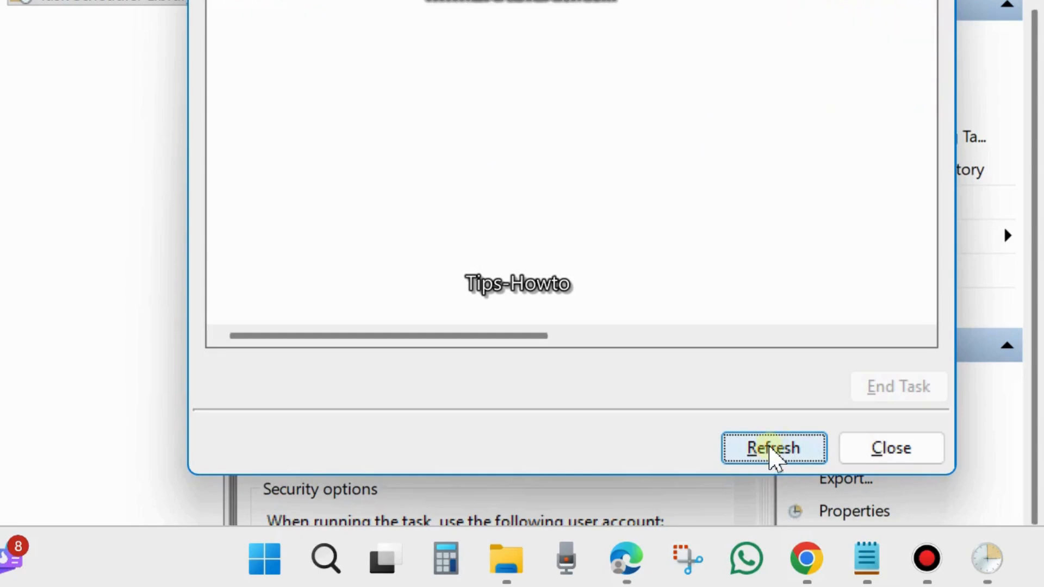
pyautogui.moveTo(607, 0); pyautogui.dragTo(577, 5)
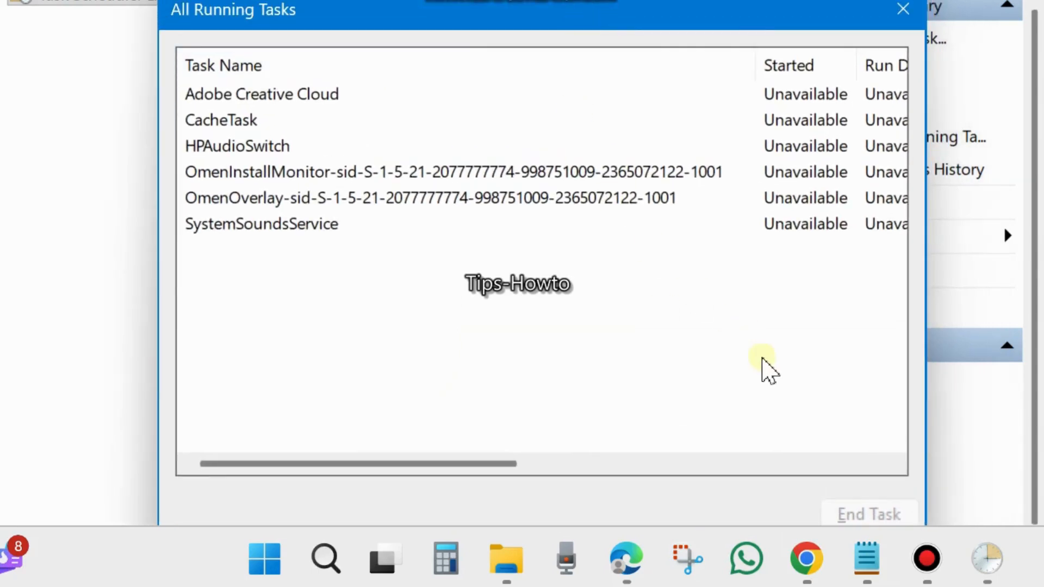
pyautogui.click(902, 10)
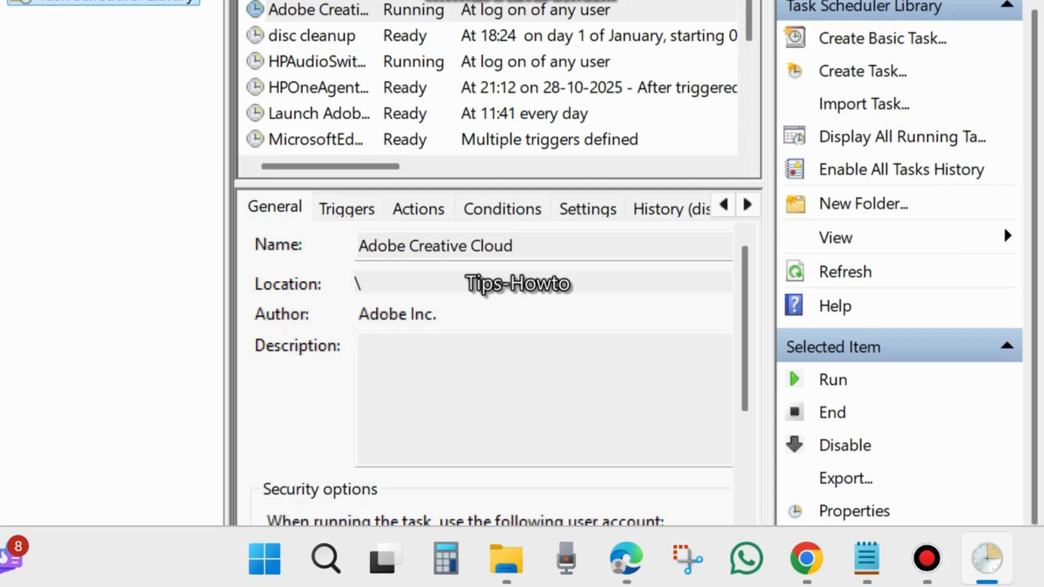
pyautogui.click(942, 1)
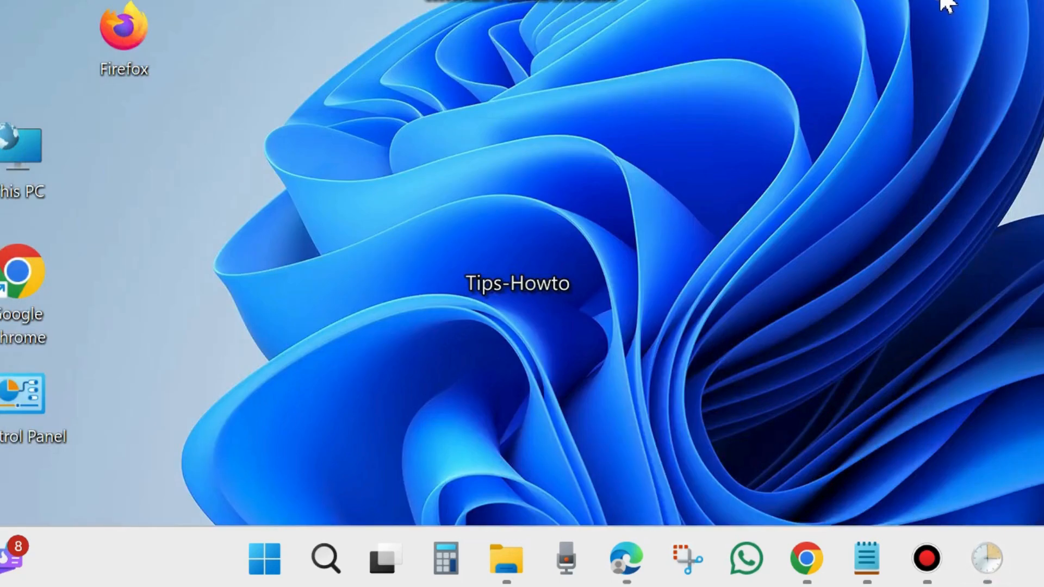